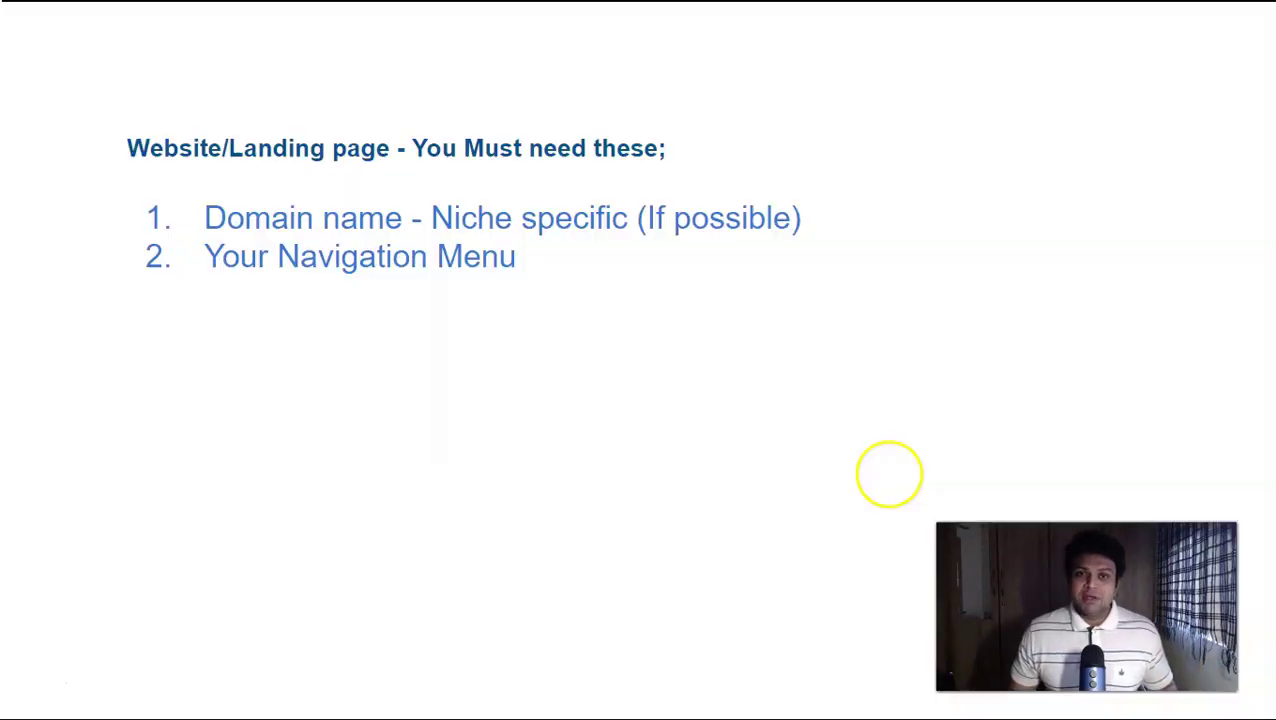
- Reveal the Policy and Disclaimers slide point, then scroll the Being Manifestor home page to its footer links
click(889, 474)
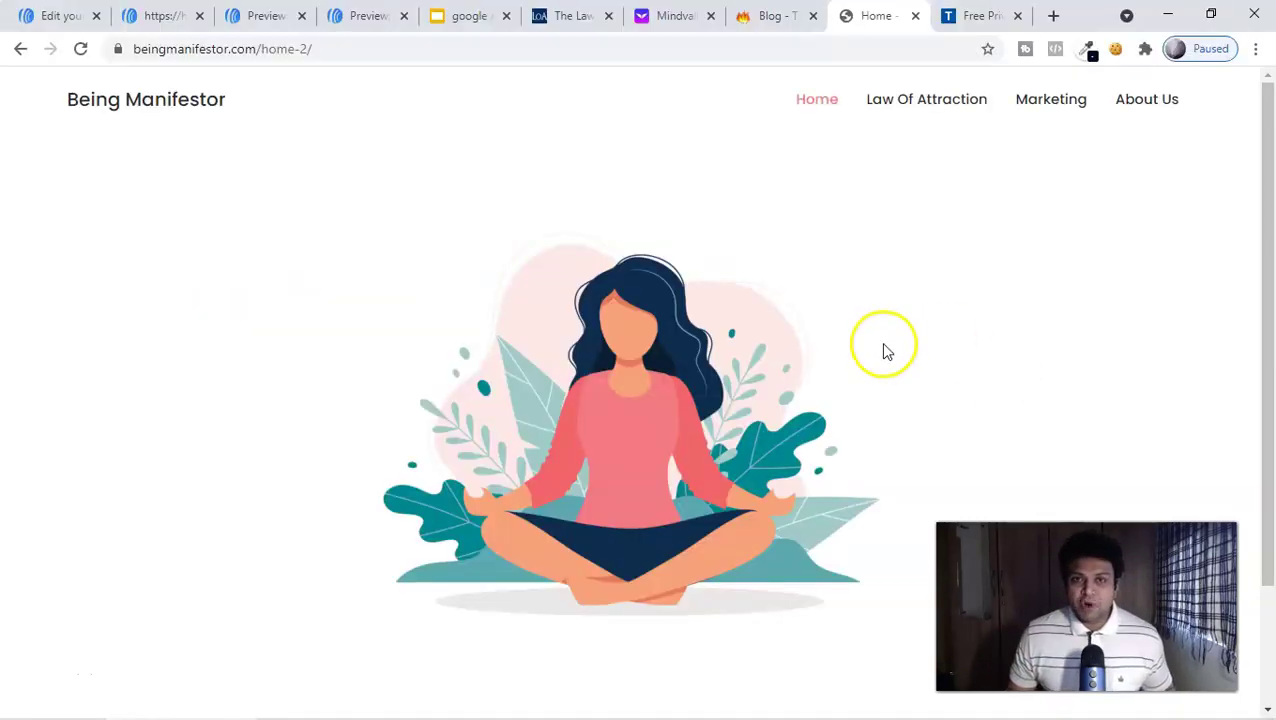
scroll(883, 350, down, 3)
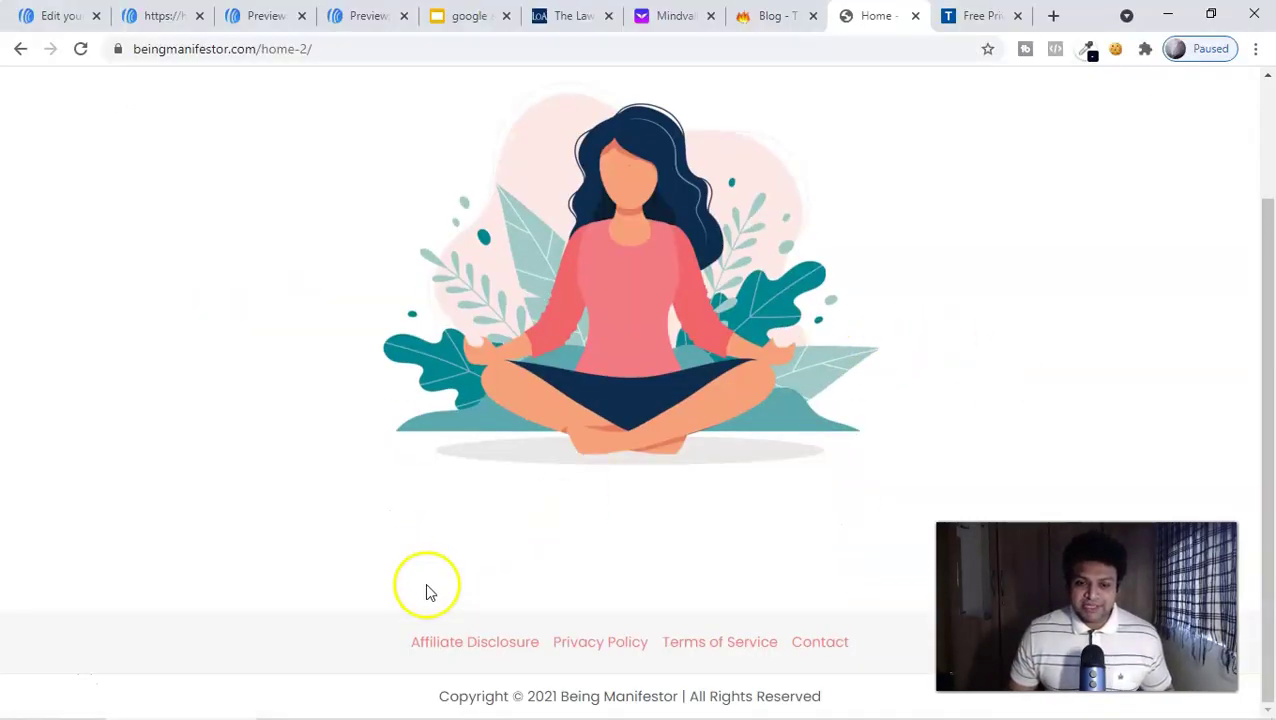
- Open the Being Manifestor Affiliate Disclosure link in a new tab
right_click(507, 645)
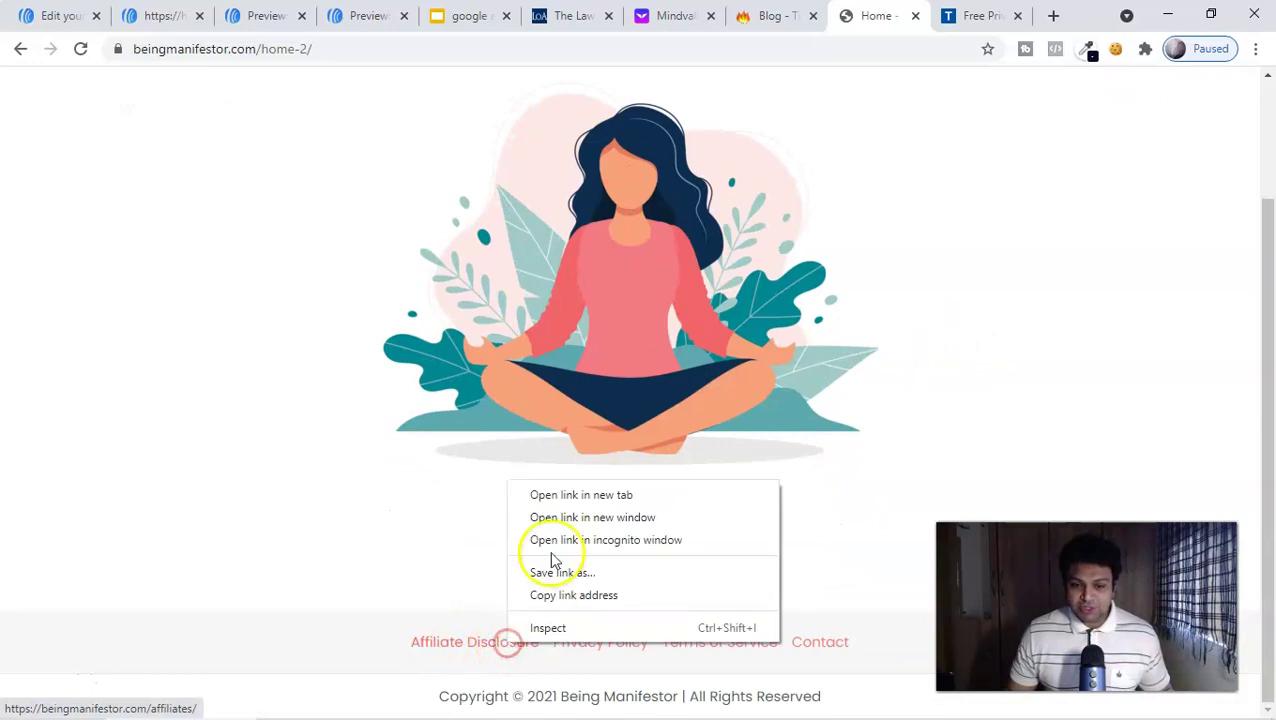
click(565, 496)
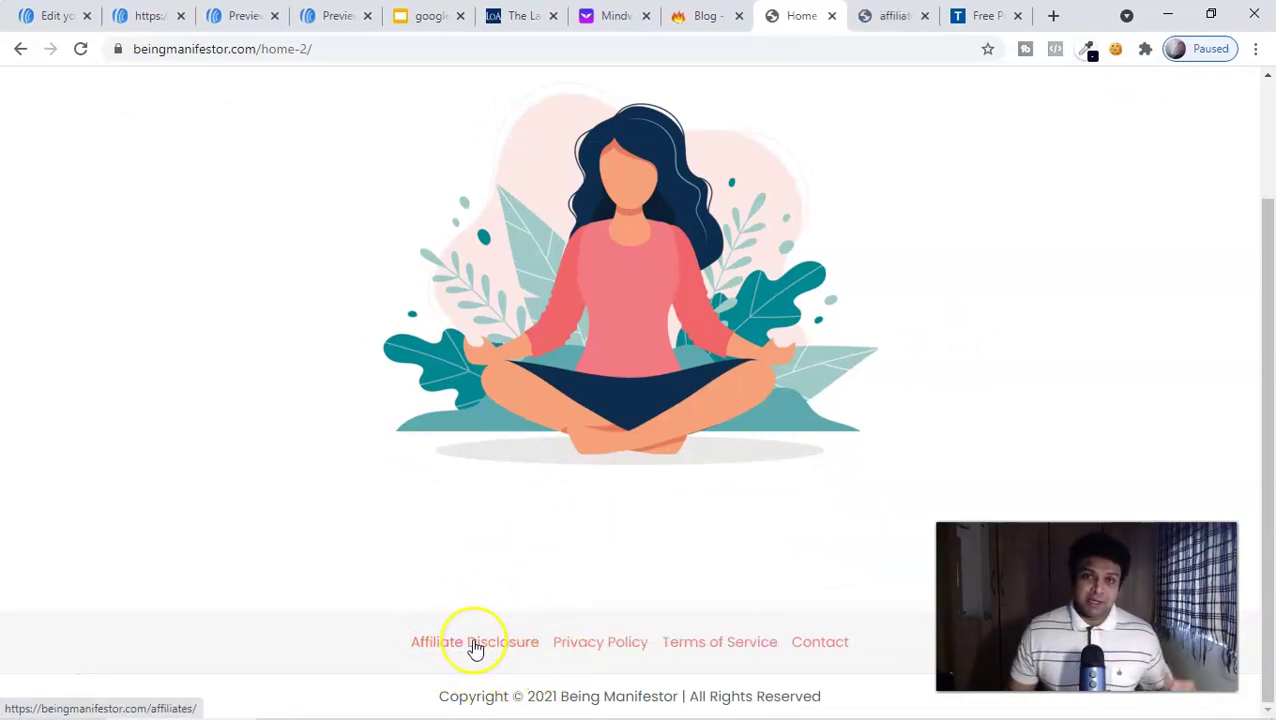
click(505, 646)
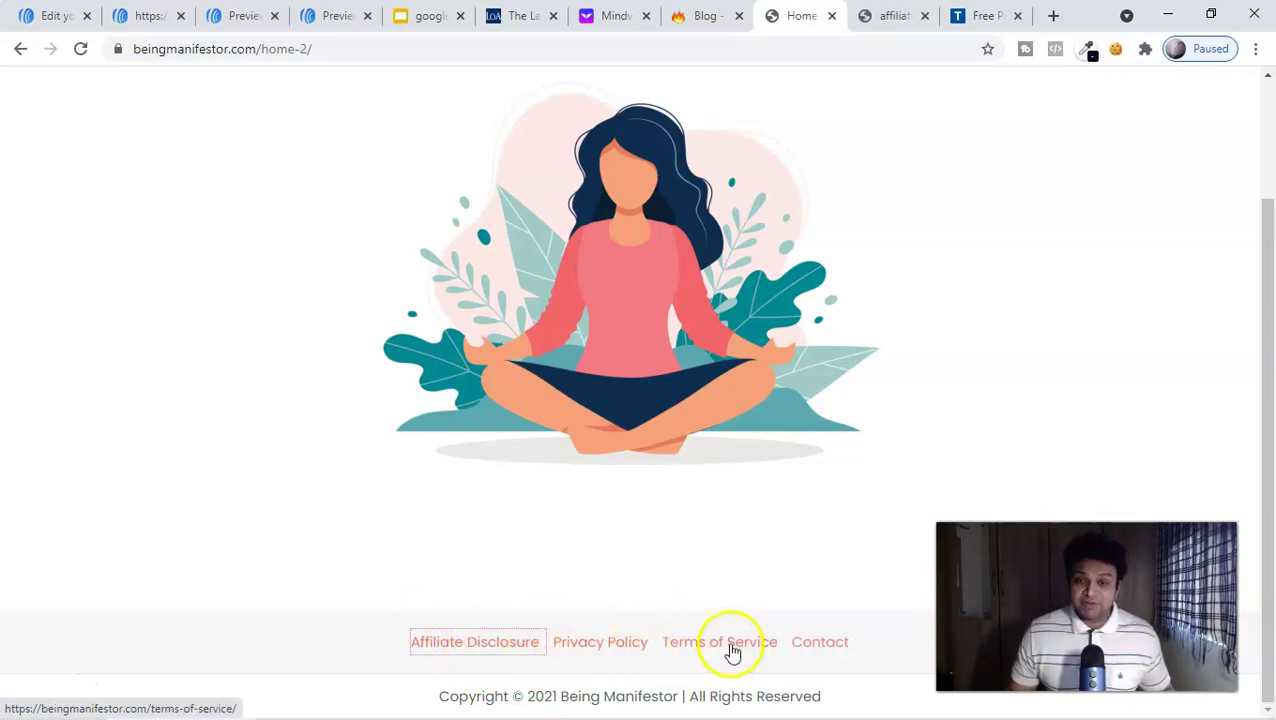
- View the Affiliate Disclosure page, then switch to the TermsFeed Privacy Policy Generator tab
scroll(883, 390, up, 2)
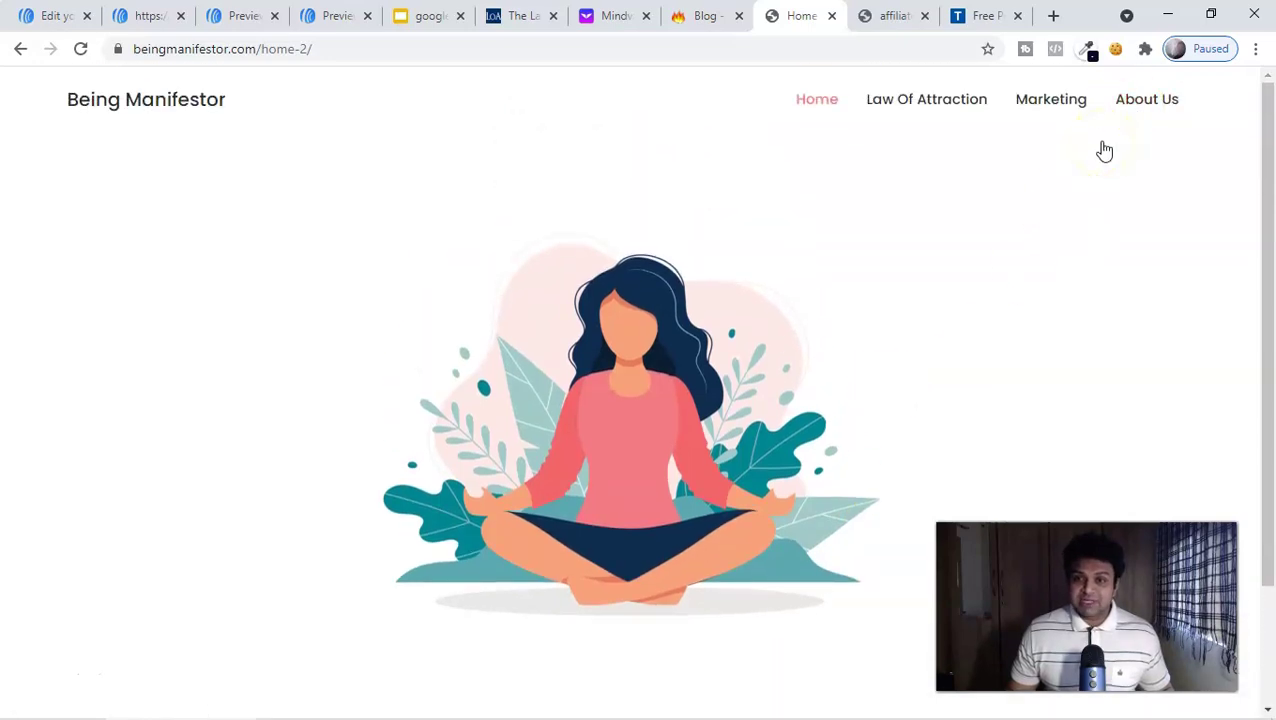
click(885, 15)
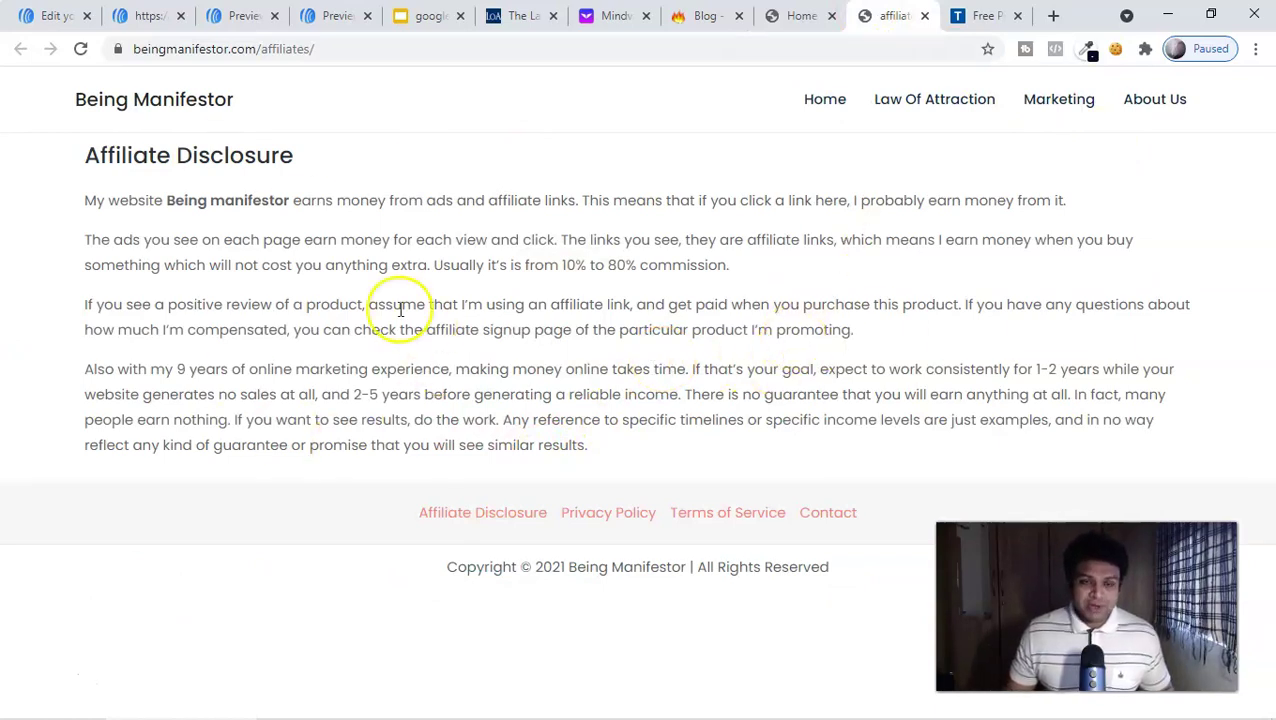
click(984, 15)
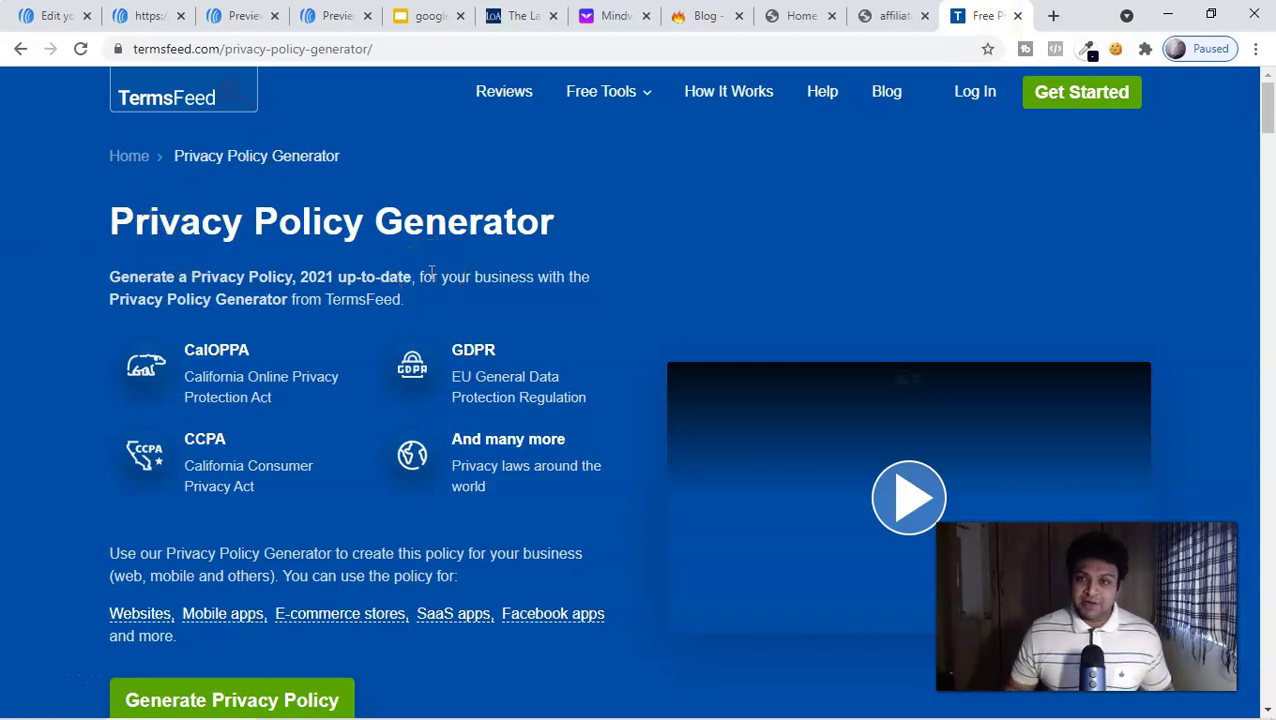
- Scroll through the TermsFeed Privacy Policy Generator page
scroll(592, 279, down, 7)
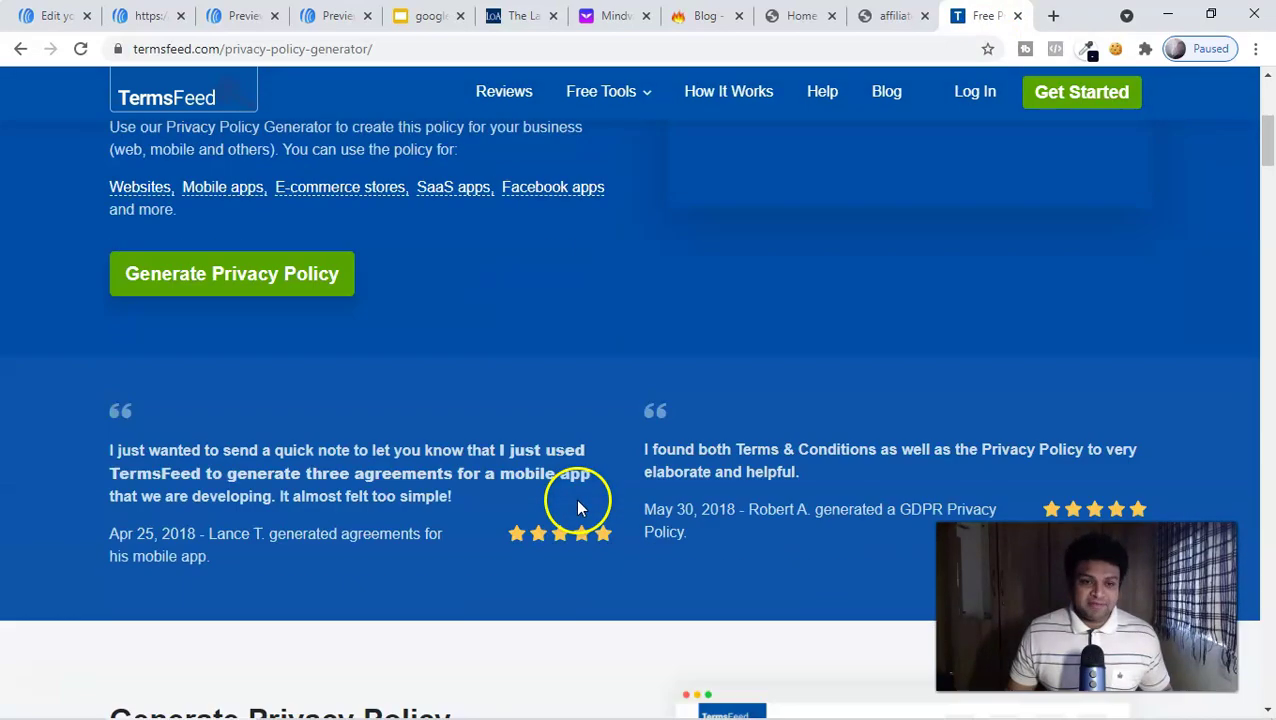
scroll(521, 558, down, 5)
scroll(521, 558, up, 10)
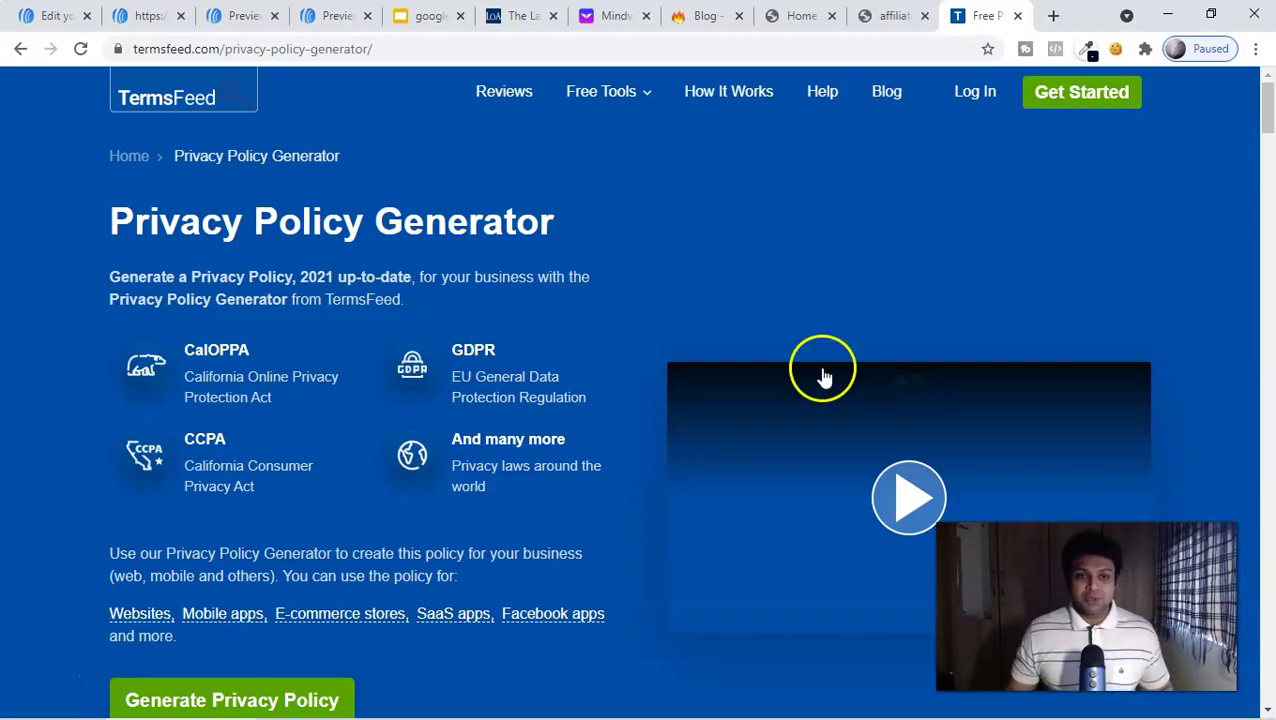
- Open TermsFeed's Get Started list and browse the Privacy Policy, Terms, Cookies, Disclaimer and EULA generators
click(1078, 88)
scroll(173, 432, down, 2)
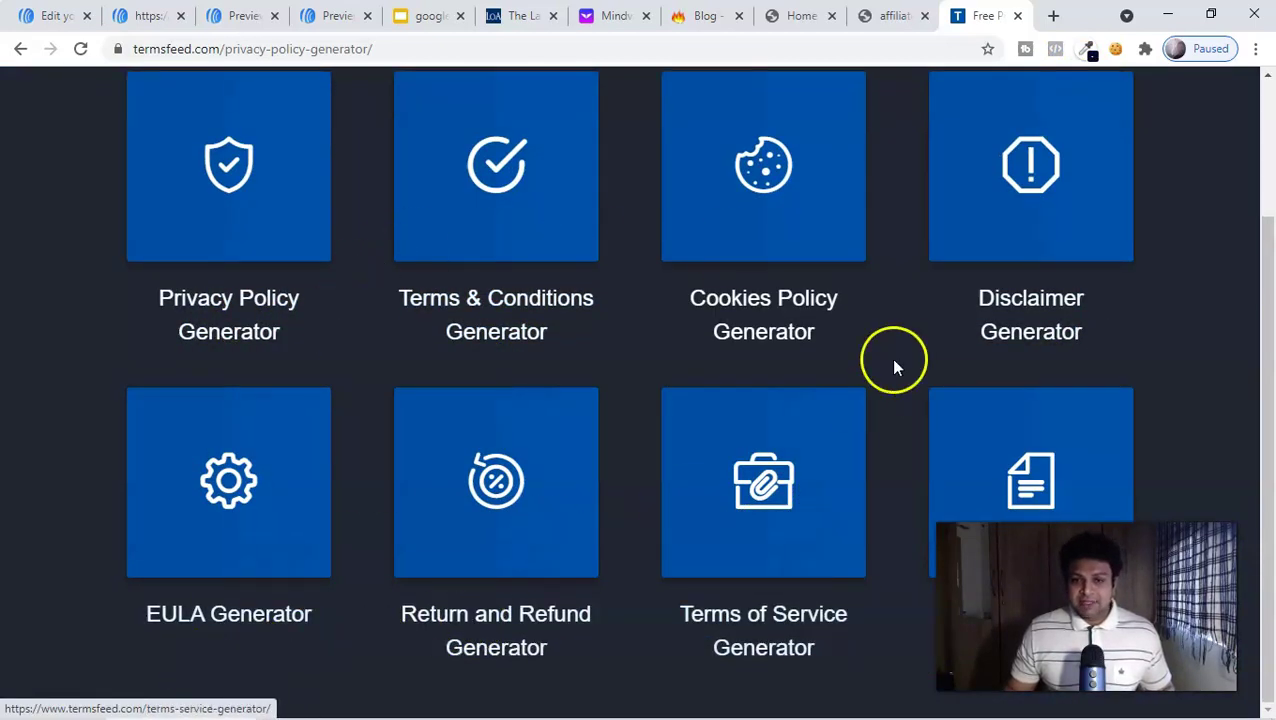
scroll(720, 420, up, 2)
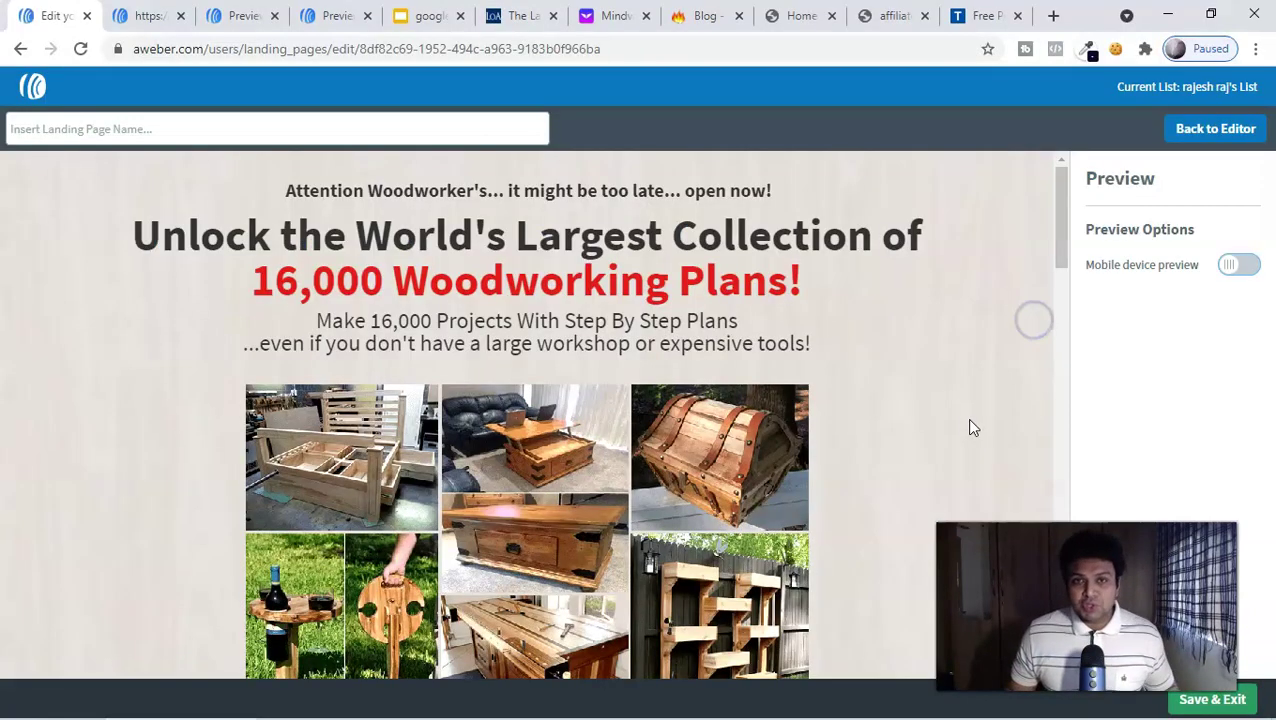
- Turn on AWeber's Mobile preview and scroll through the woodworking landing page in the phone frame
scroll(968, 420, down, 3)
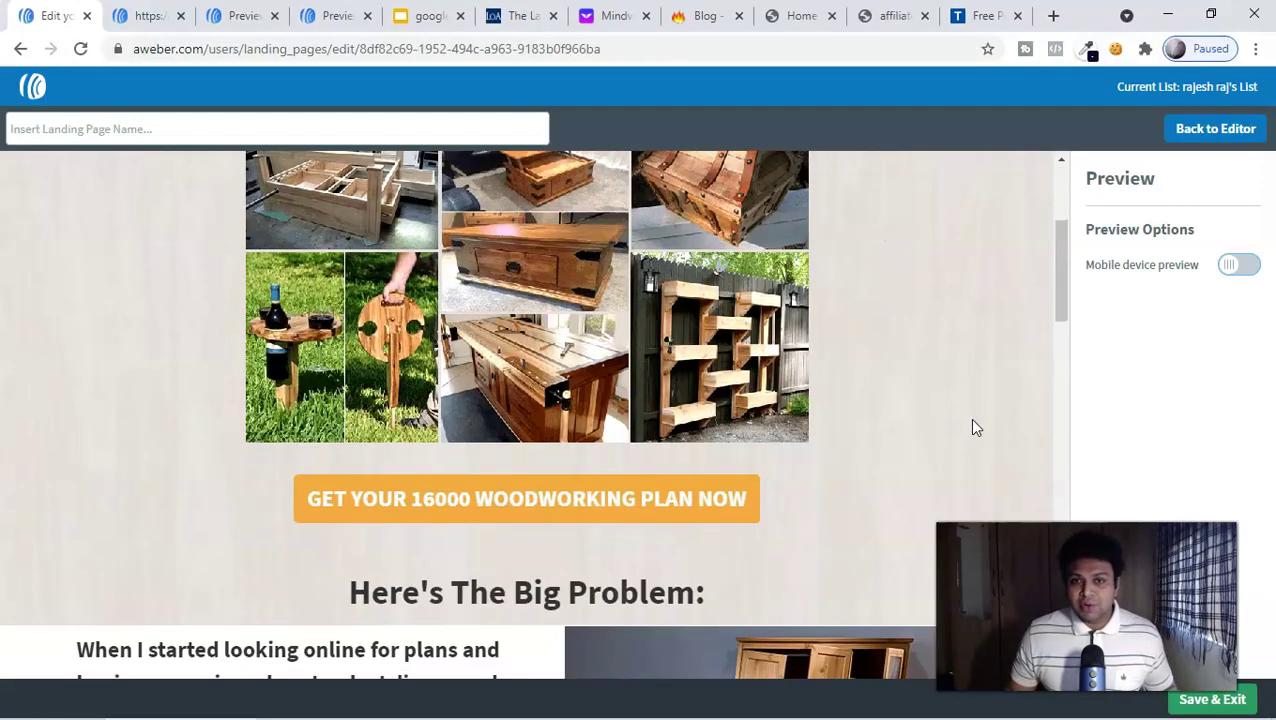
scroll(968, 420, up, 3)
click(1239, 265)
scroll(547, 399, down, 5)
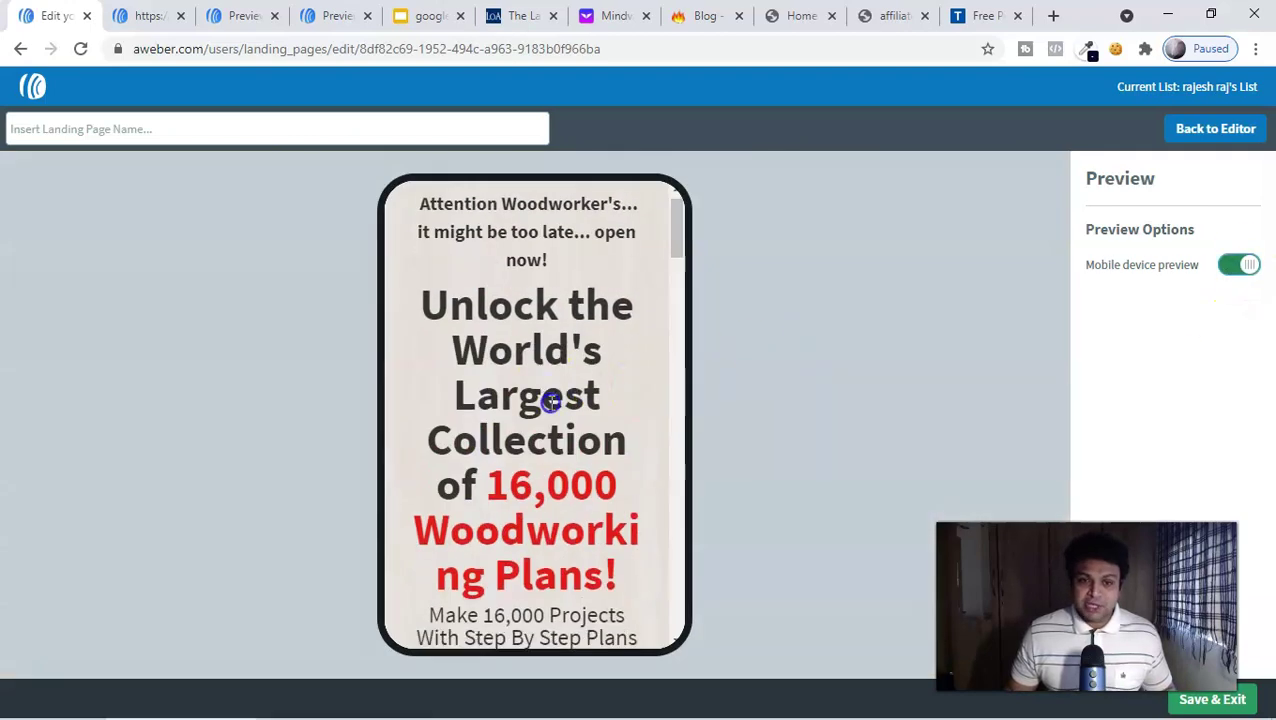
scroll(560, 410, down, 15)
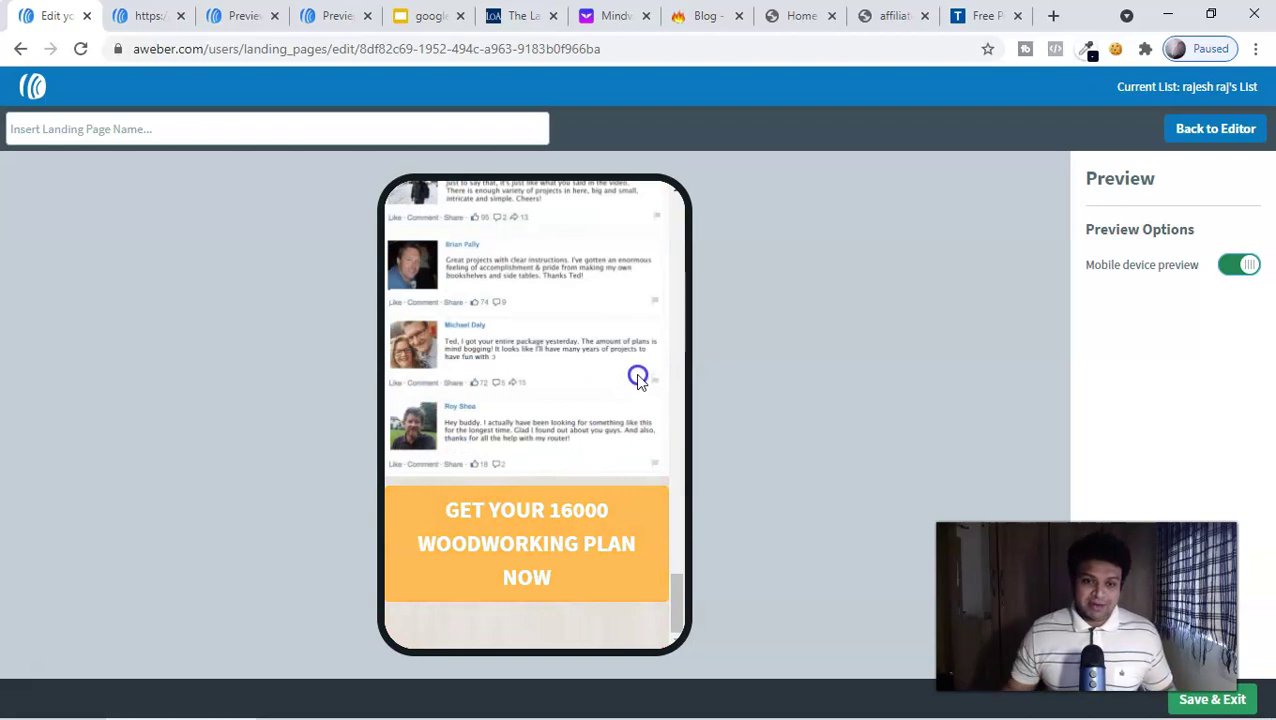
scroll(599, 390, up, 20)
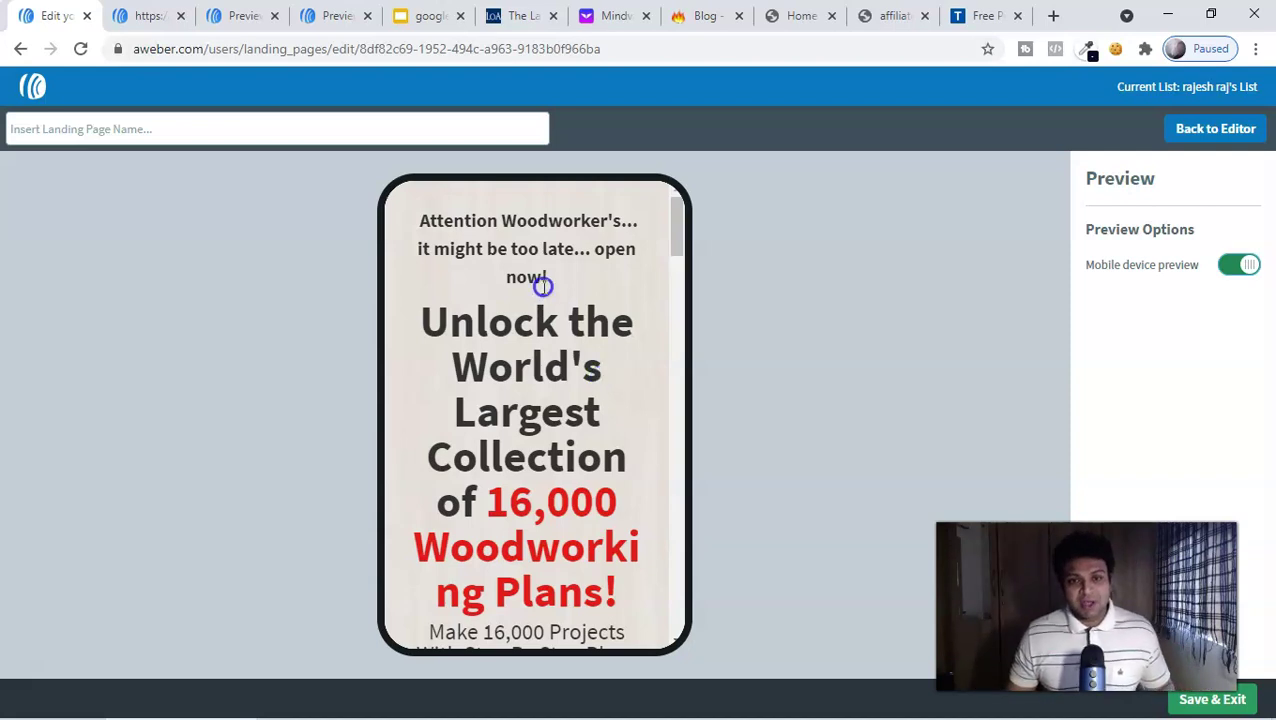
scroll(590, 325, down, 15)
scroll(569, 363, down, 20)
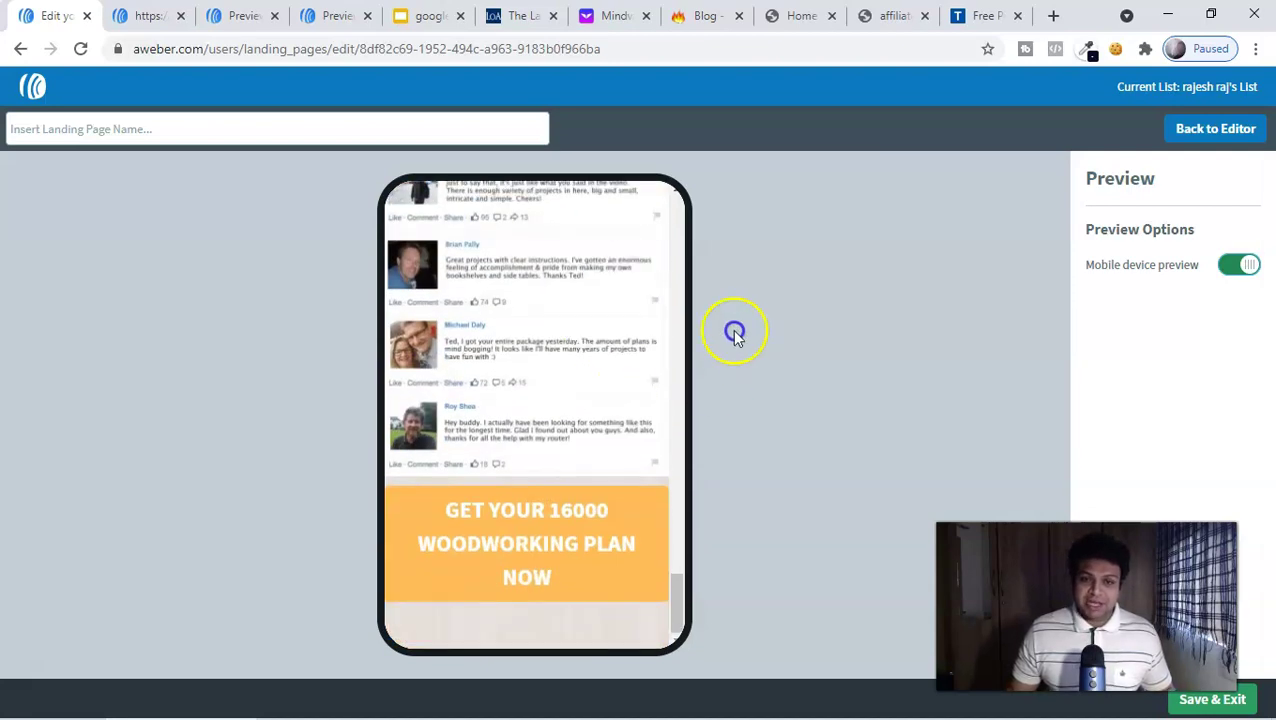
scroll(584, 370, up, 20)
scroll(517, 342, up, 15)
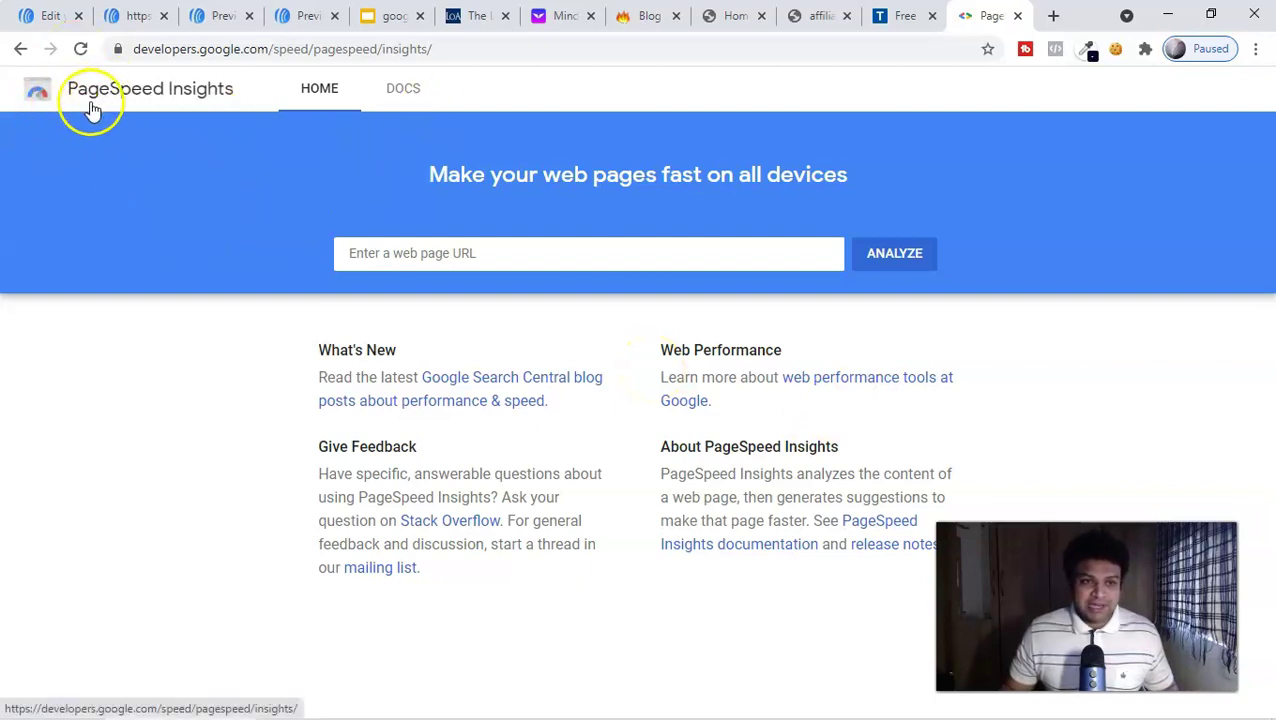
- Paste the beingmanifestor.com/home-2/ address into PageSpeed Insights and analyze it
click(371, 249)
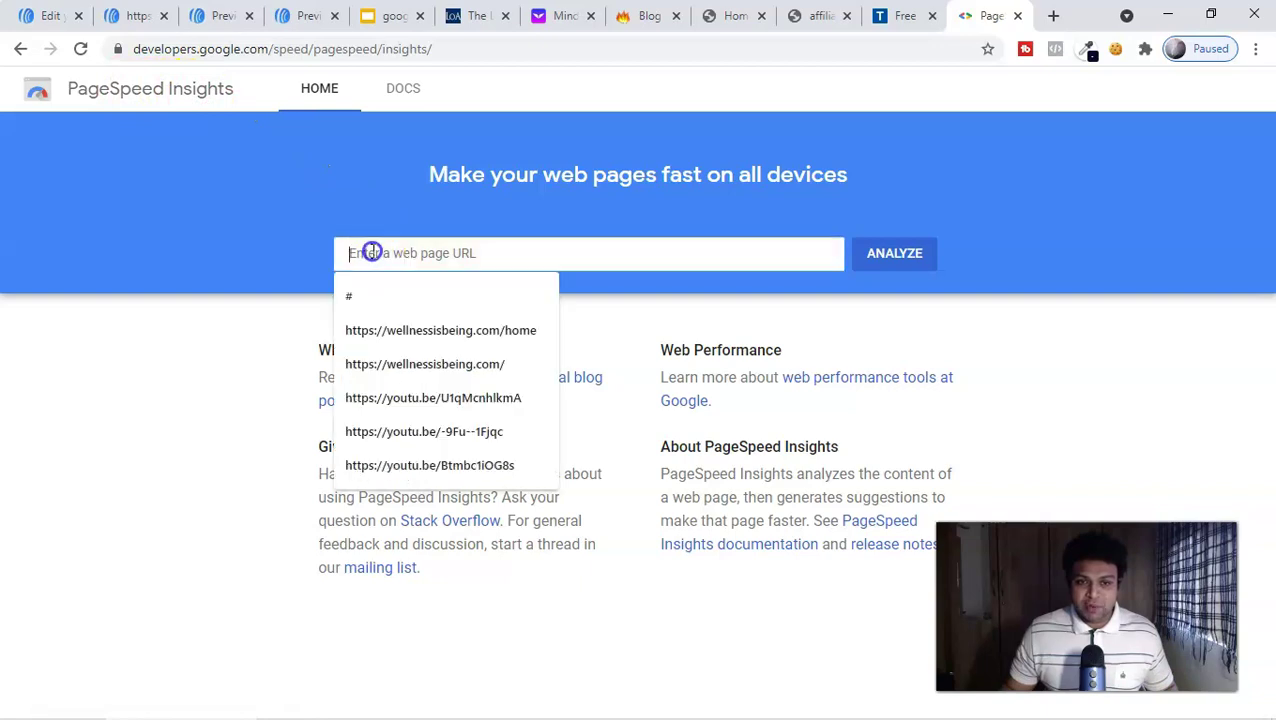
right_click(370, 250)
click(432, 399)
click(896, 270)
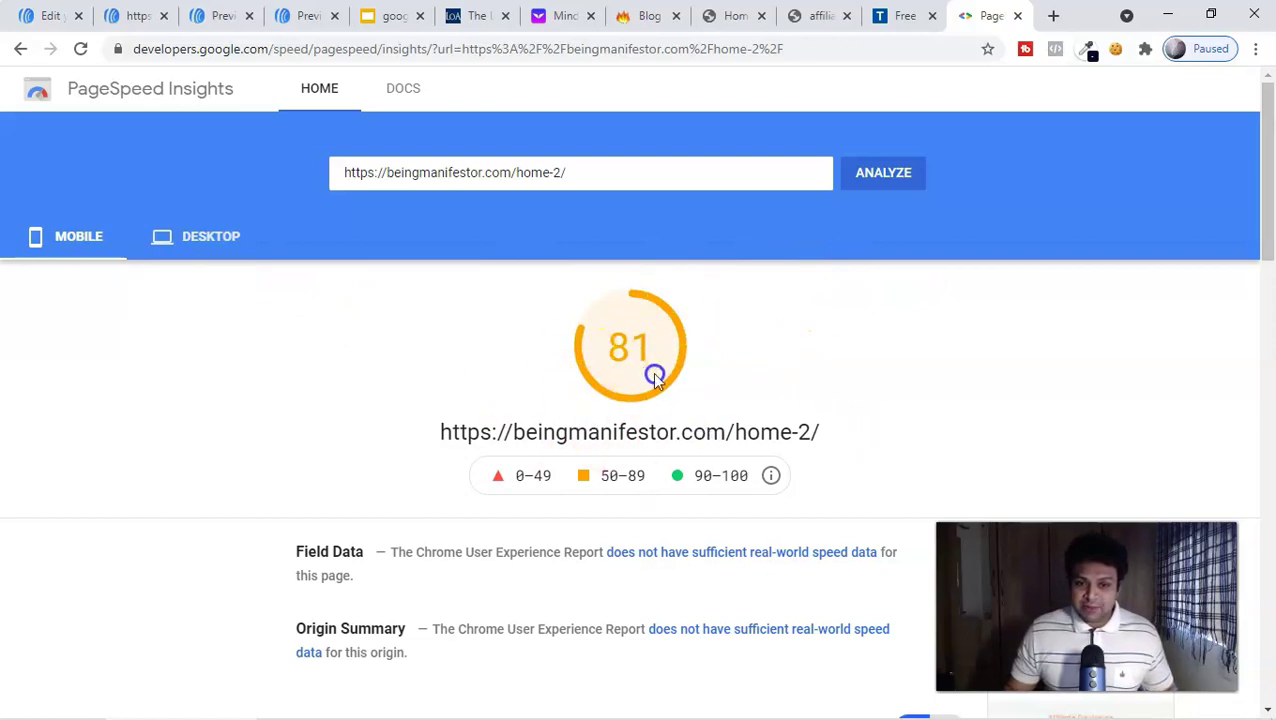
- Review the mobile performance score of 81 and the desktop score of 99
scroll(637, 533, down, 4)
scroll(637, 533, down, 1)
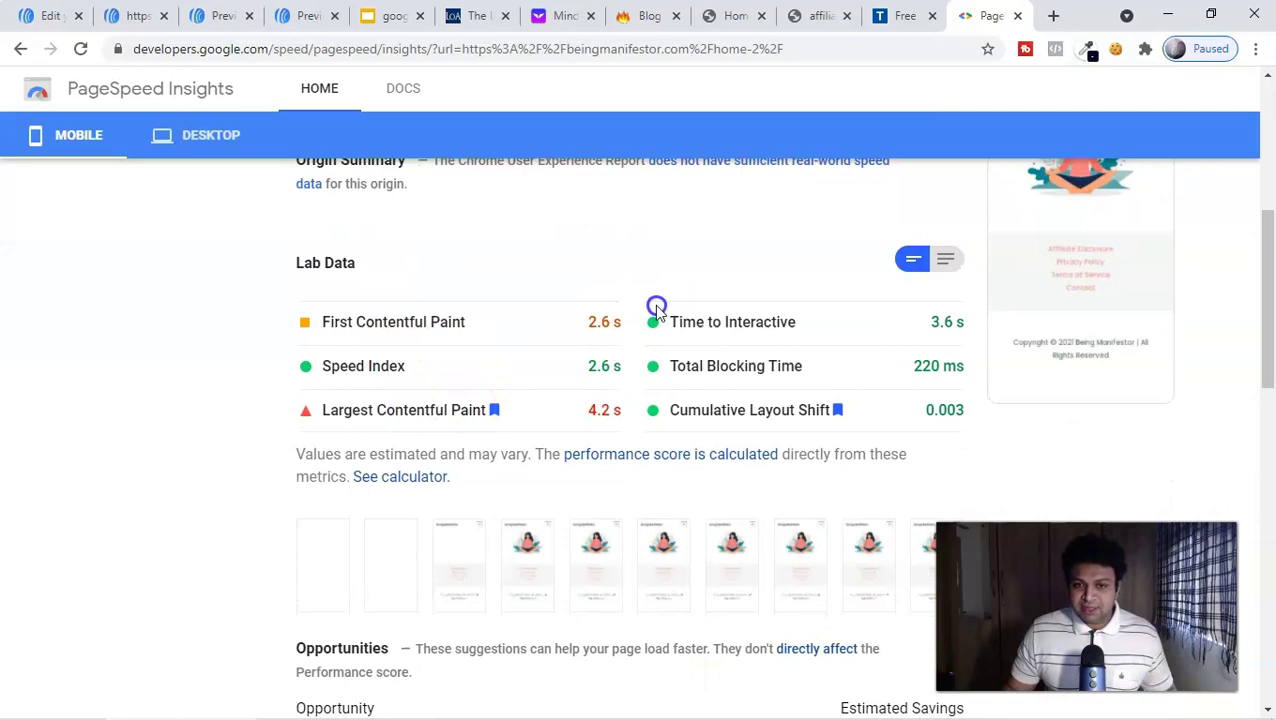
click(524, 369)
scroll(578, 407, down, 5)
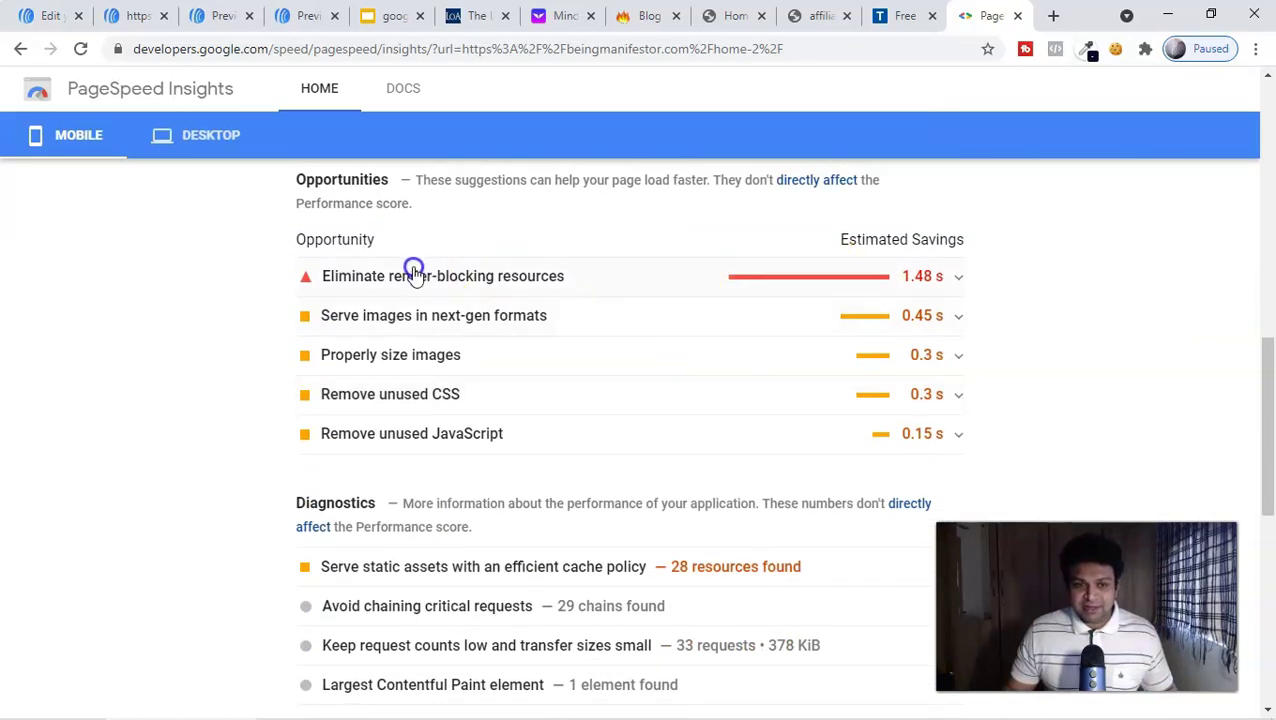
scroll(571, 412, up, 15)
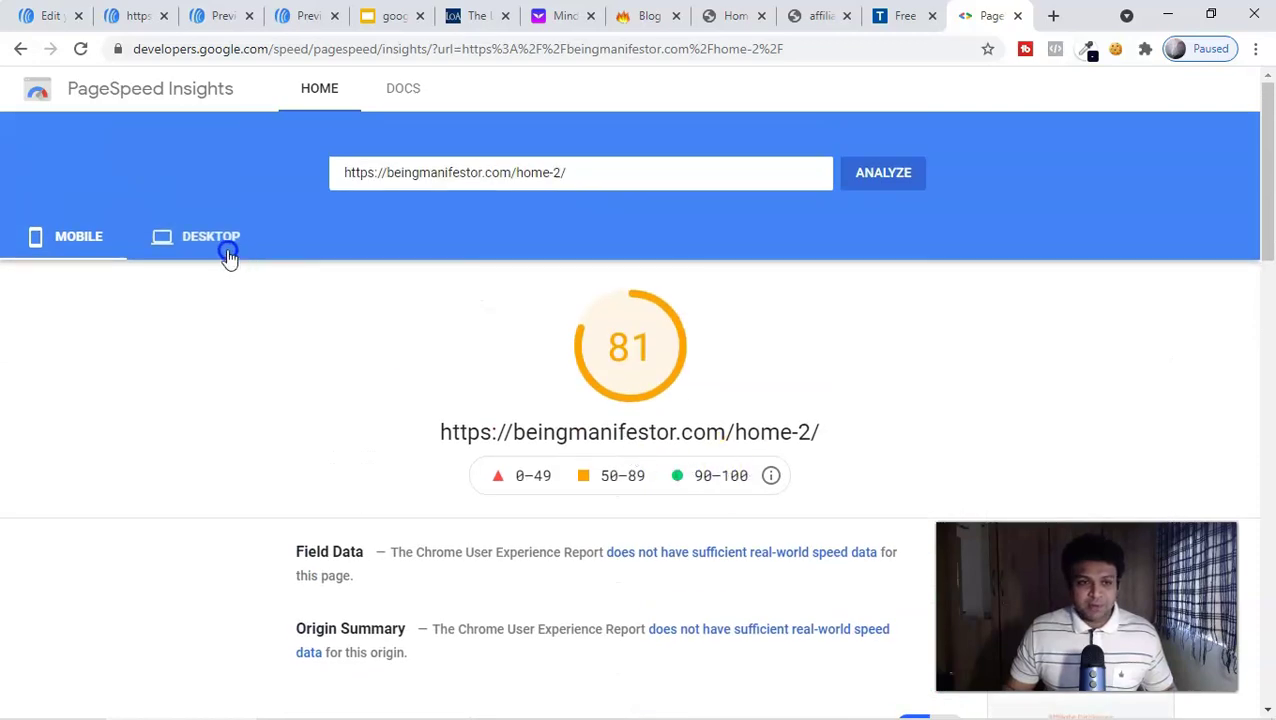
click(213, 240)
click(634, 332)
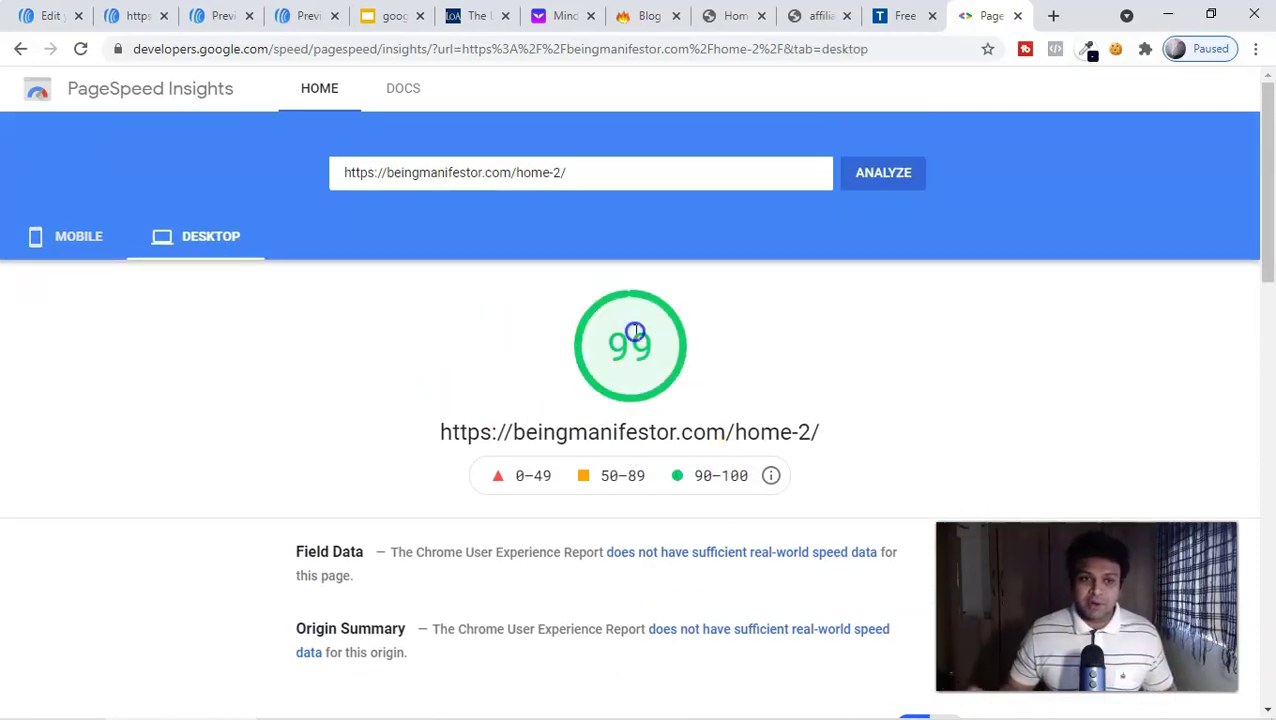
click(326, 290)
- Recheck the mobile results, then return to the slides and advance to the four Google Ads keys
click(80, 241)
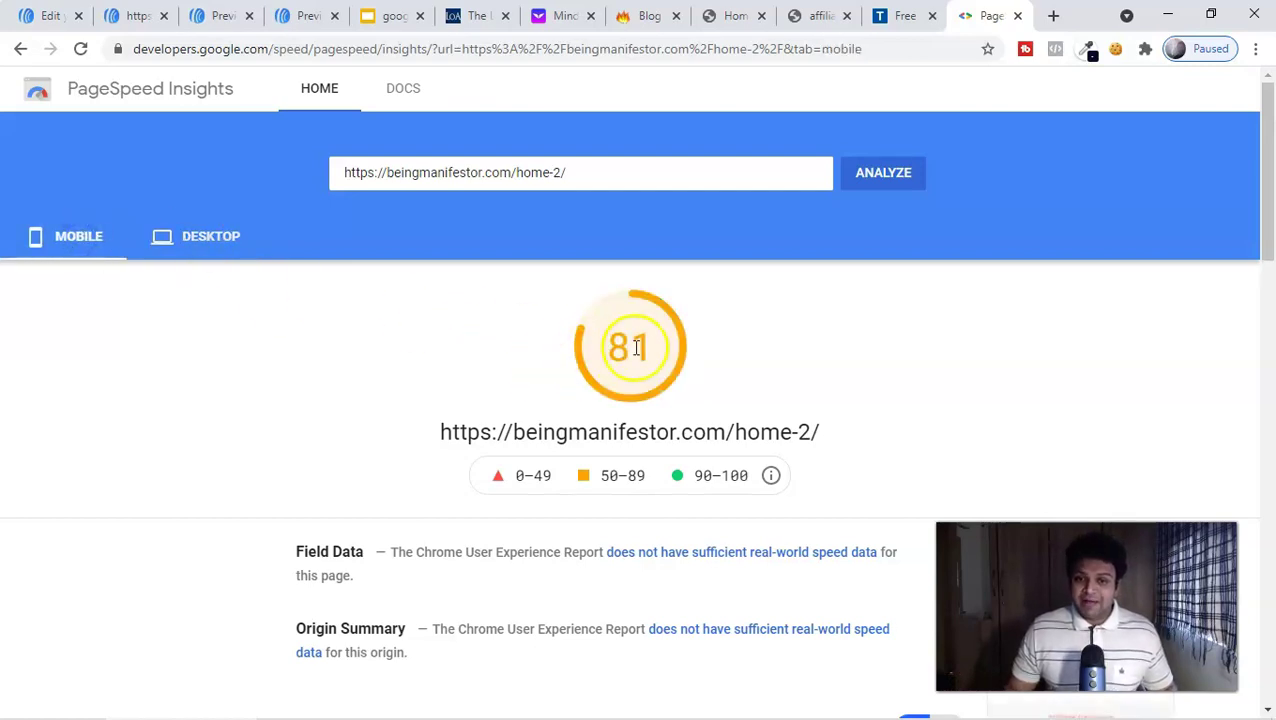
scroll(700, 470, down, 5)
scroll(700, 540, down, 8)
scroll(695, 568, up, 15)
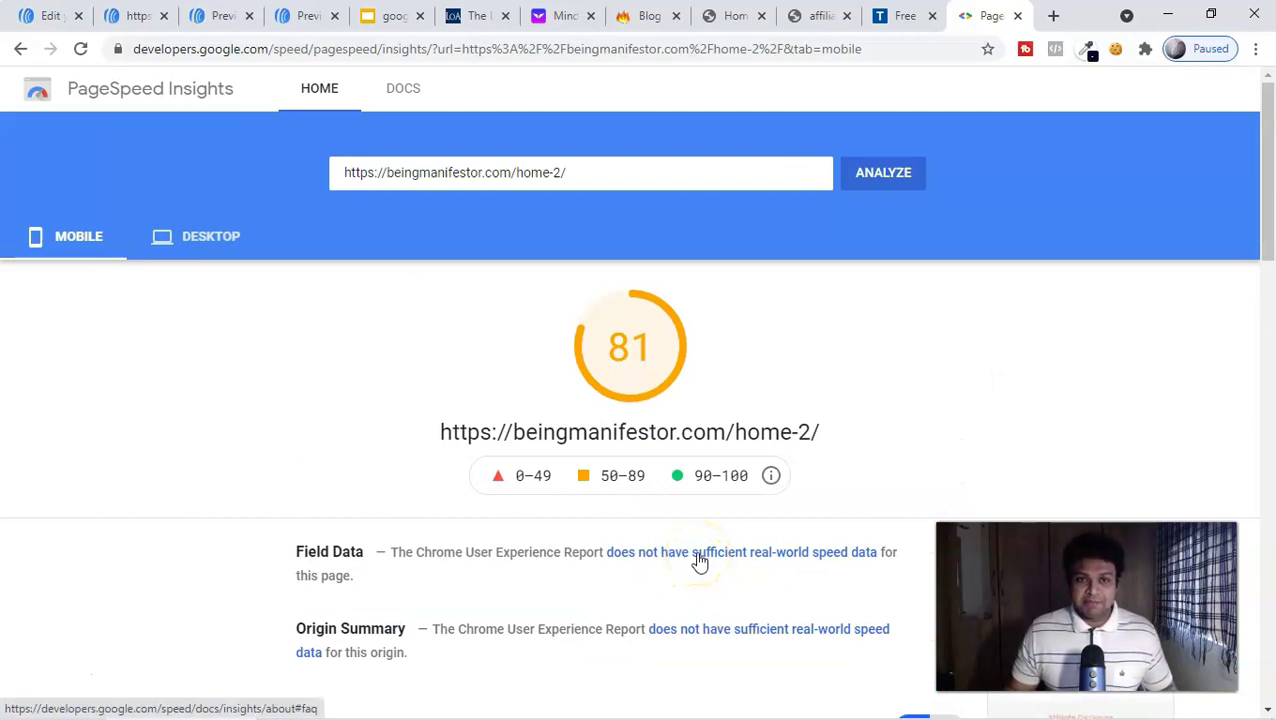
key(alt+Tab)
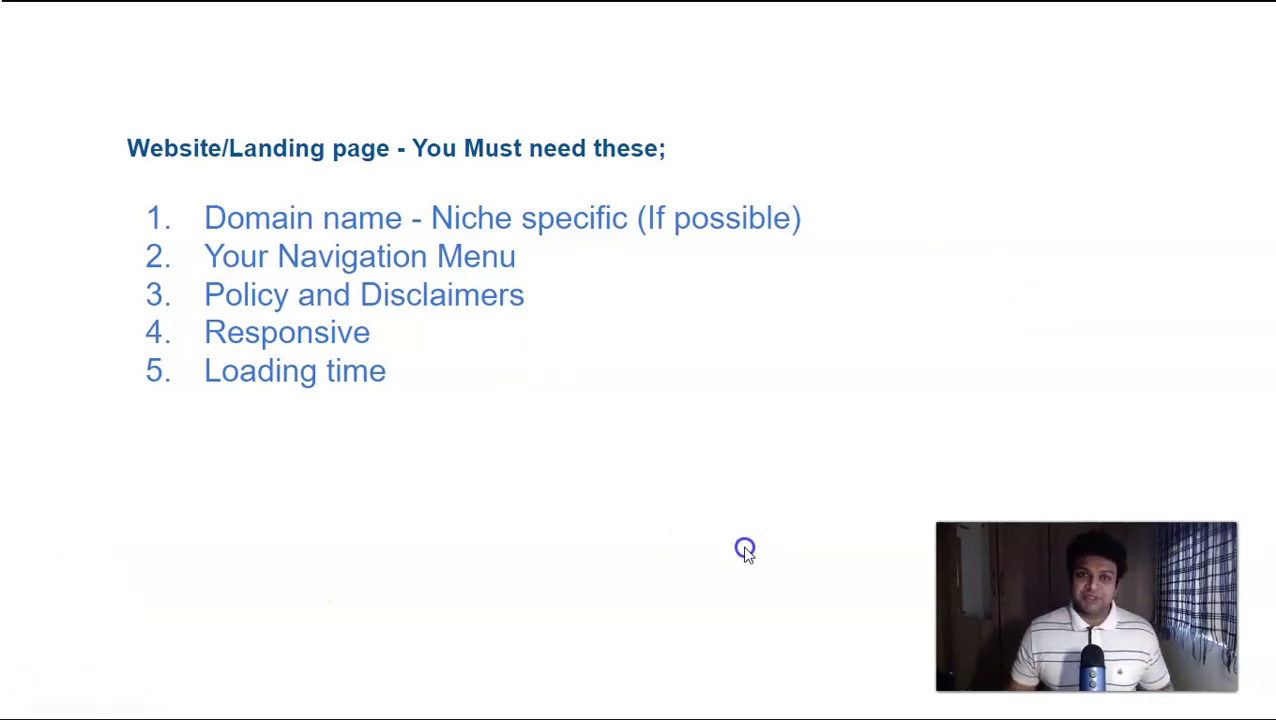
click(757, 545)
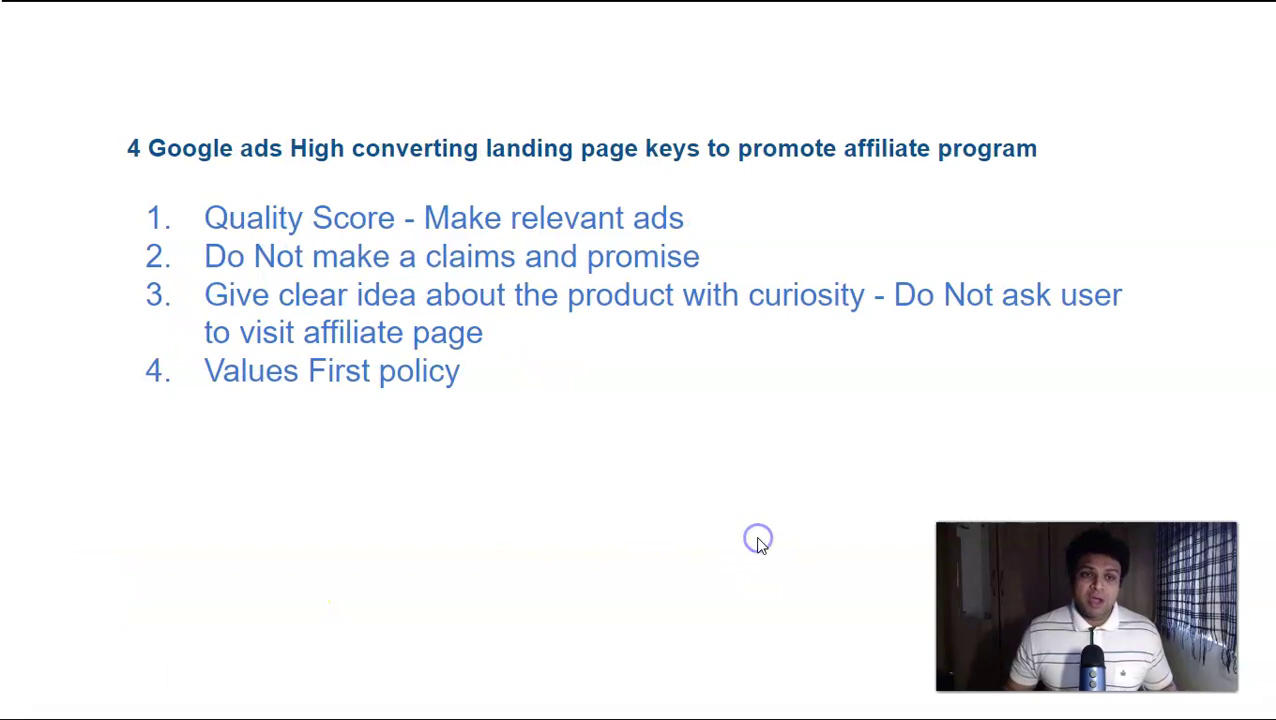